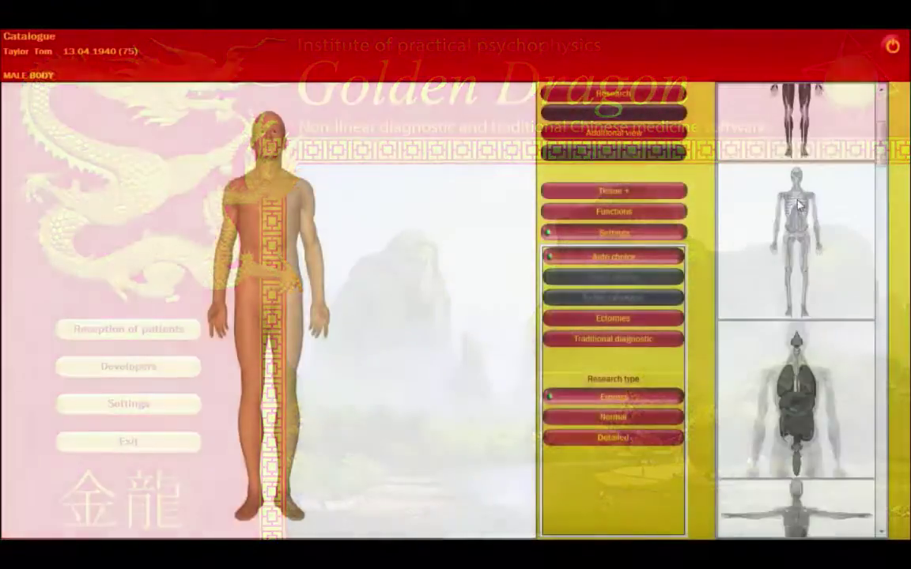
Step: Browse the thumbnail list, then start the psychosomatic screening of the male body with Research
scroll(798, 204, "down", 10)
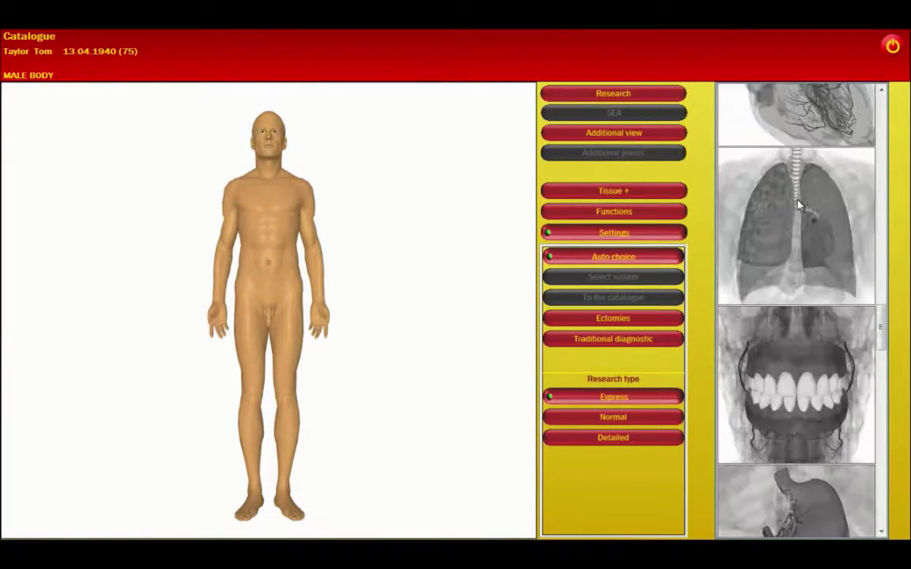
scroll(798, 204, "down", 5)
scroll(798, 204, "up", 10)
scroll(799, 206, "up", 10)
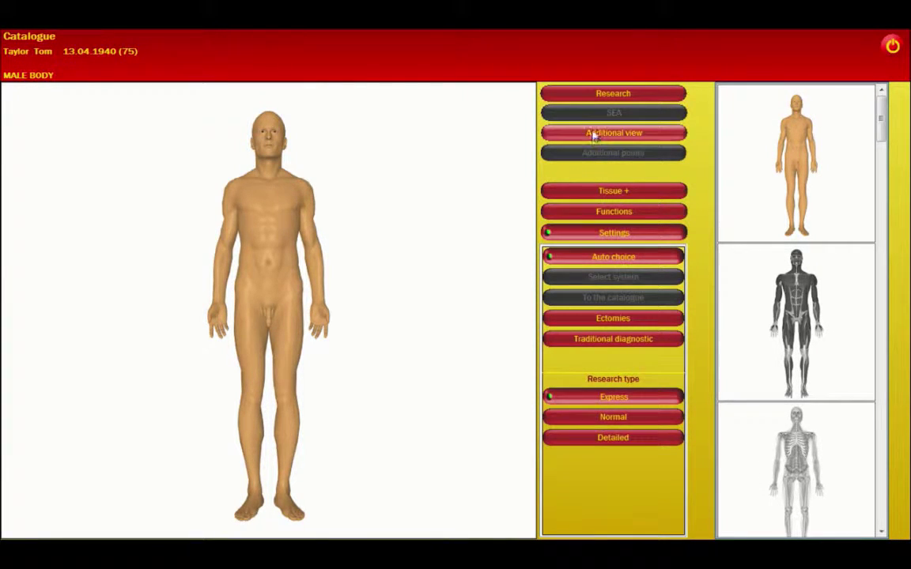
left_click(610, 96)
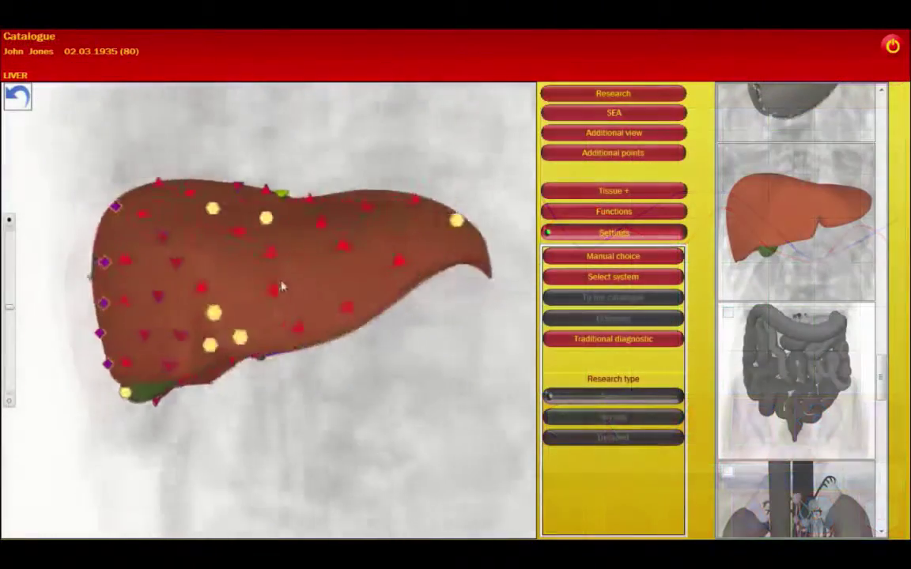
Step: Tilt the liver to show the gallbladder, then descend through tissue section and hepatic tubule to the nucleus
mouse_move(281, 286)
left_mouse_down()
mouse_move(239, 250)
mouse_move(304, 209)
mouse_move(400, 238)
mouse_move(382, 280)
left_mouse_up()
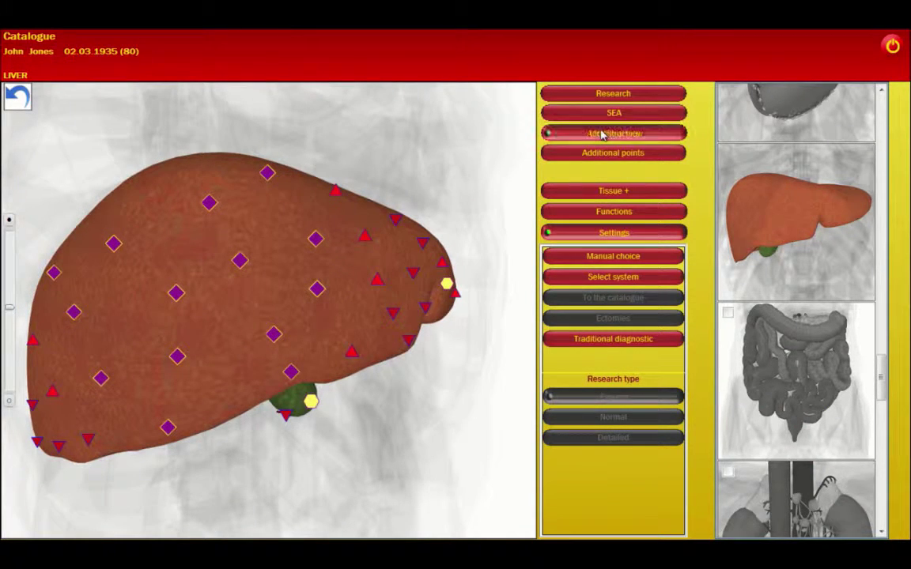
left_click(316, 238)
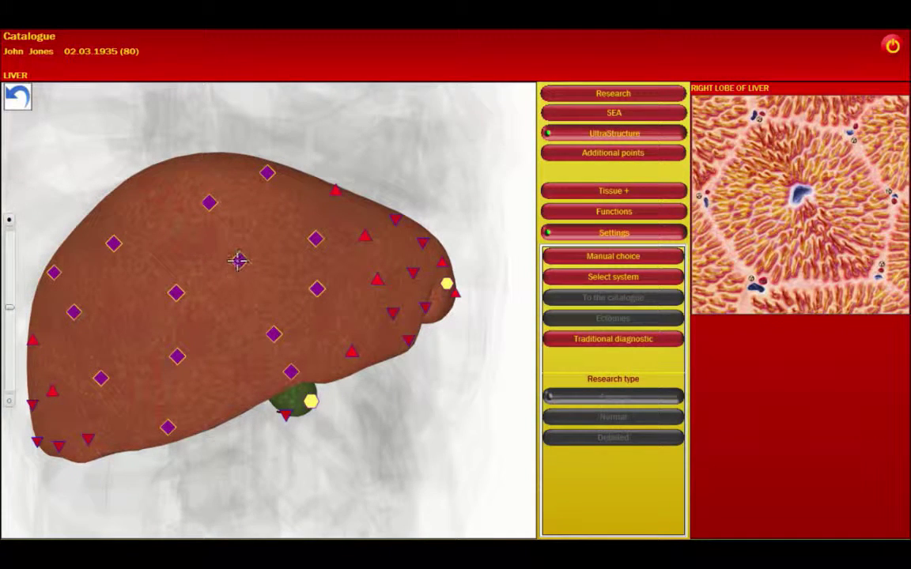
left_click(238, 261)
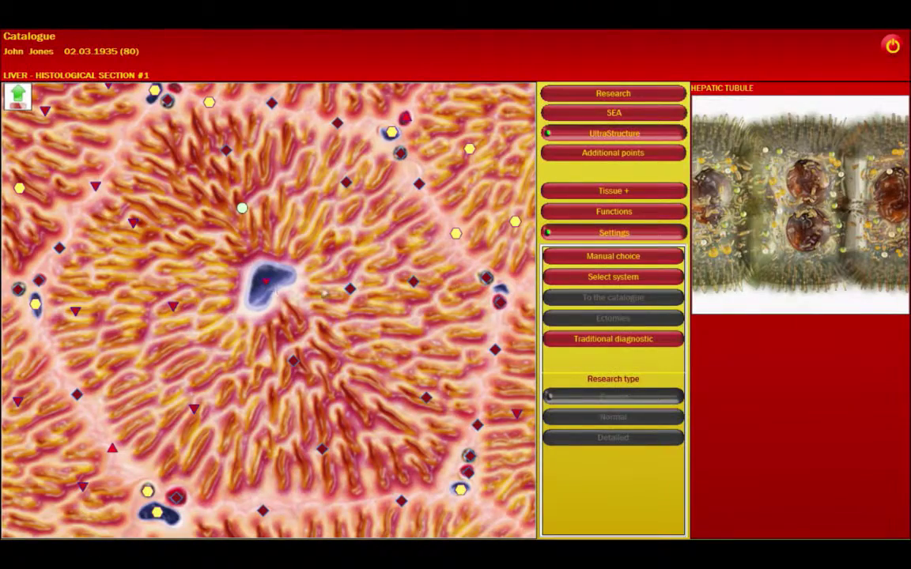
left_click(350, 290)
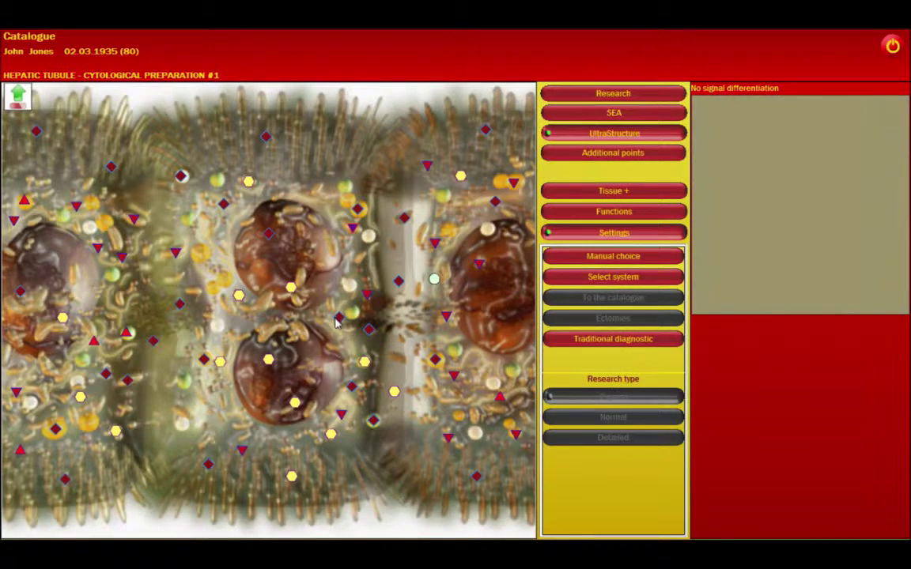
left_click(269, 240)
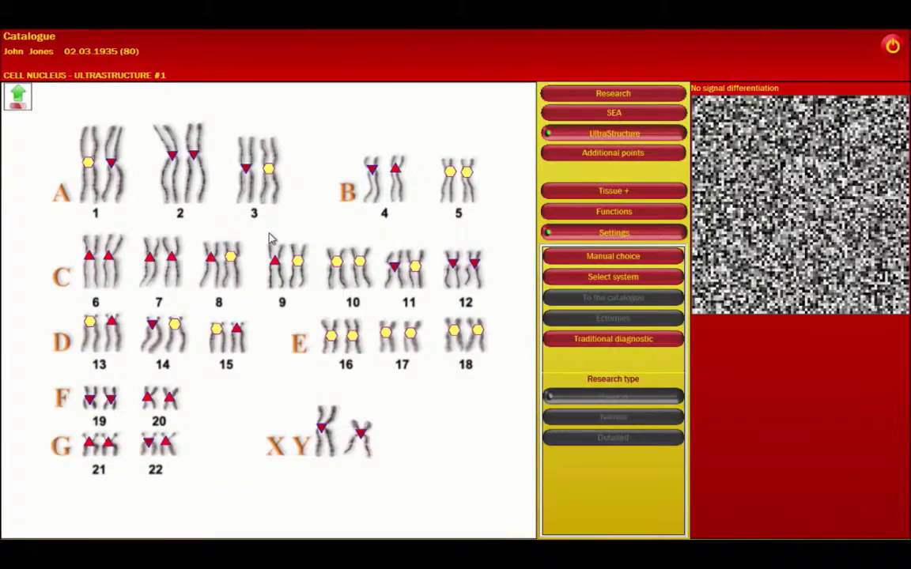
Step: Step back up from the chromosome view through tubule and tissue section to the 3D liver
left_click(18, 102)
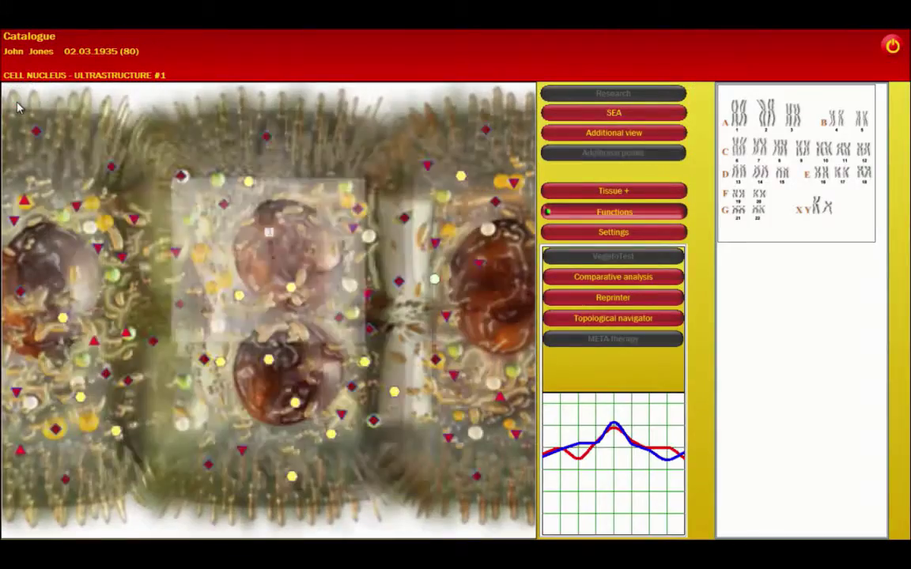
left_click(17, 101)
left_click(17, 101)
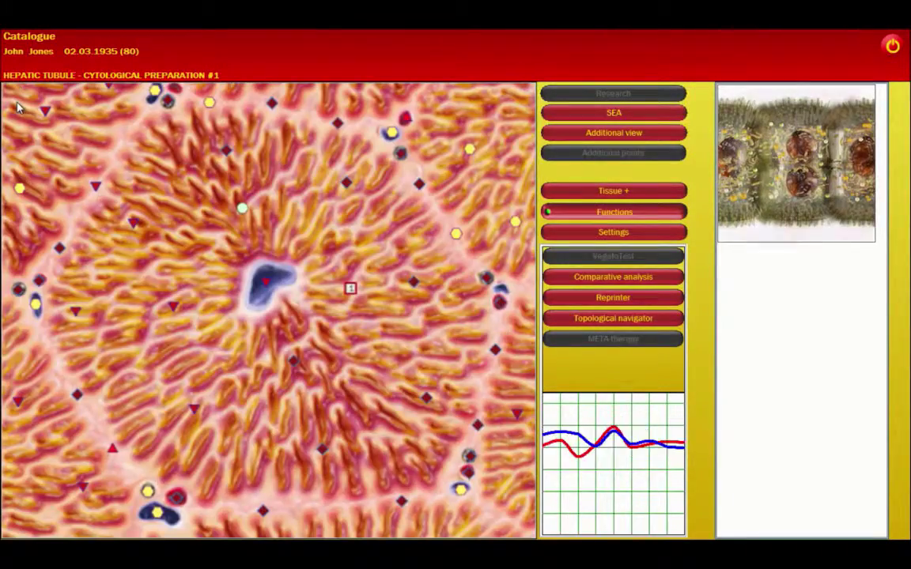
left_click(18, 101)
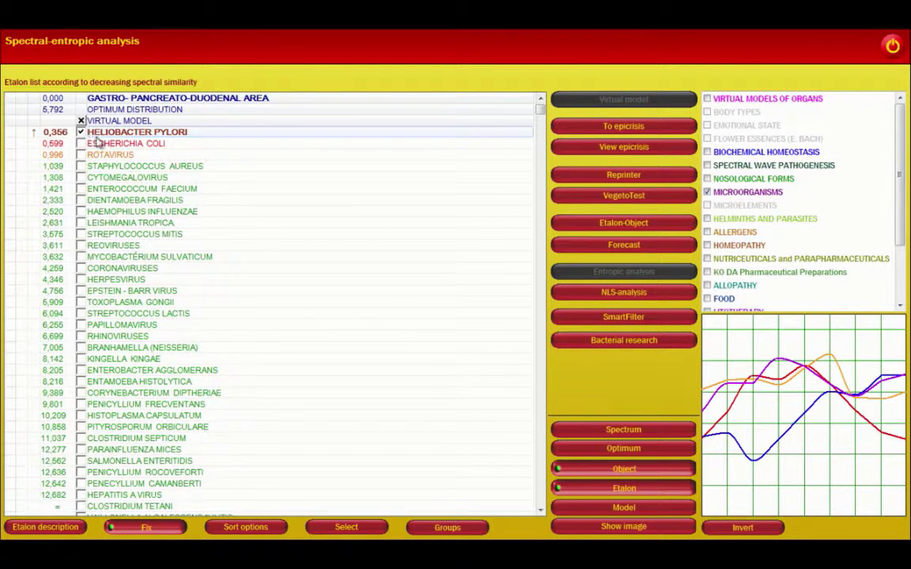
Step: Run bacterial research for Heliobacter pylori and view the stomach's small curvature section before returning to the bacterium
left_click(609, 340)
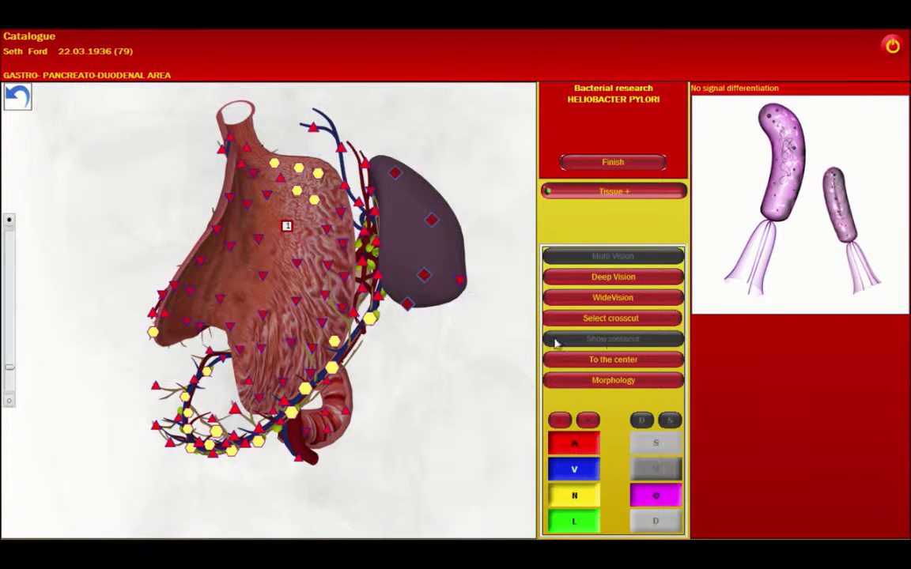
left_click(327, 286)
left_click(287, 226)
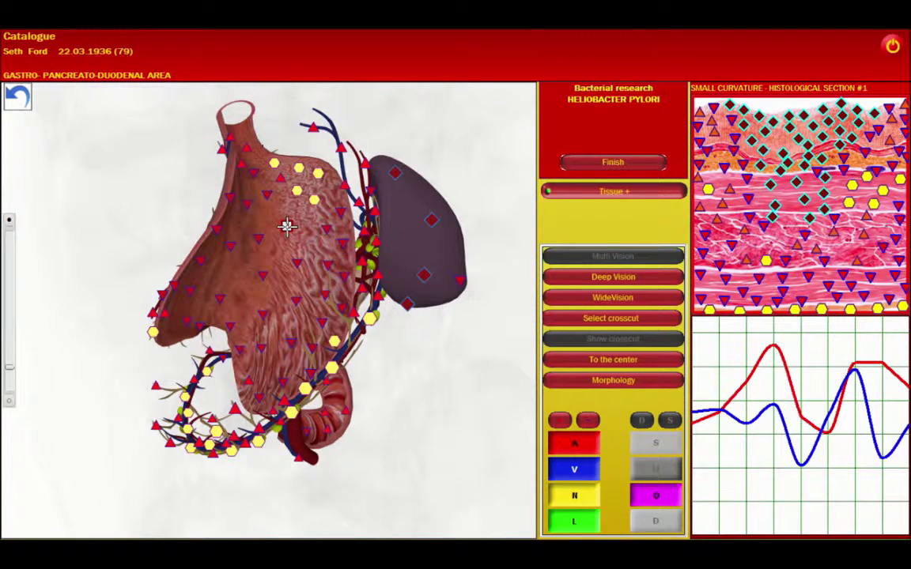
left_click(291, 227)
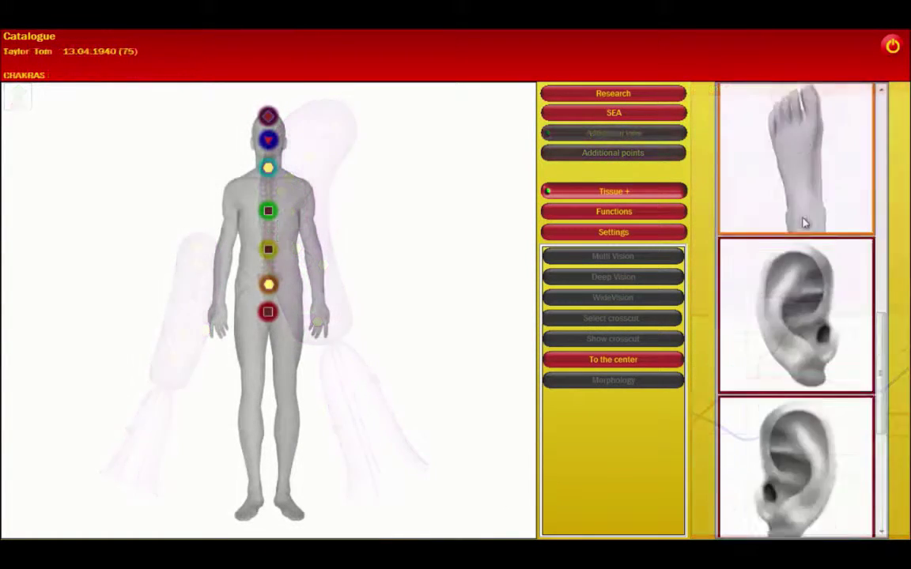
Step: Inspect the chakra figure in an enlarged three-quarter view, then switch off Tissue+ to hide the markers
scroll(803, 223, "down", 3)
scroll(802, 223, "up", 5)
scroll(803, 222, "up", 2)
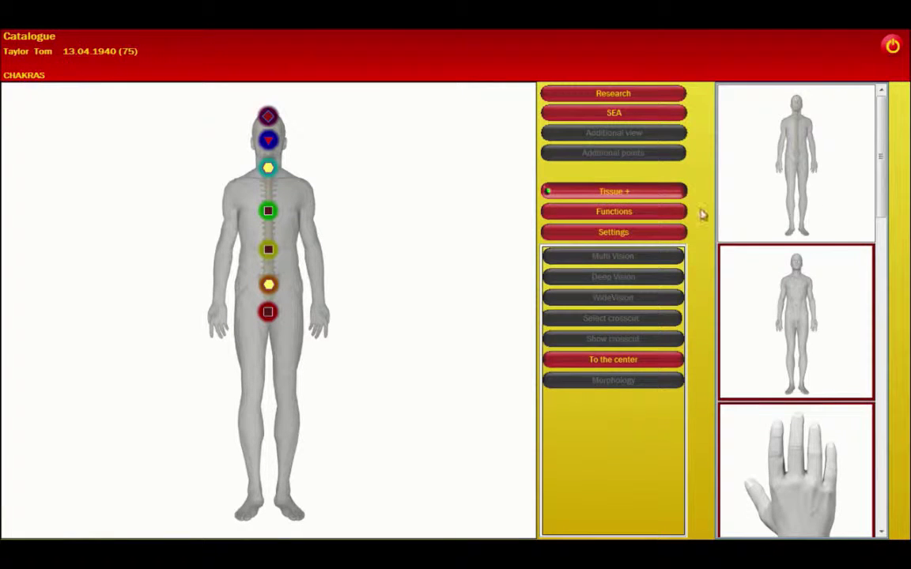
mouse_move(304, 287)
left_mouse_down()
mouse_move(352, 285)
mouse_move(215, 301)
mouse_move(238, 377)
left_mouse_up()
scroll(241, 378, "up", 5)
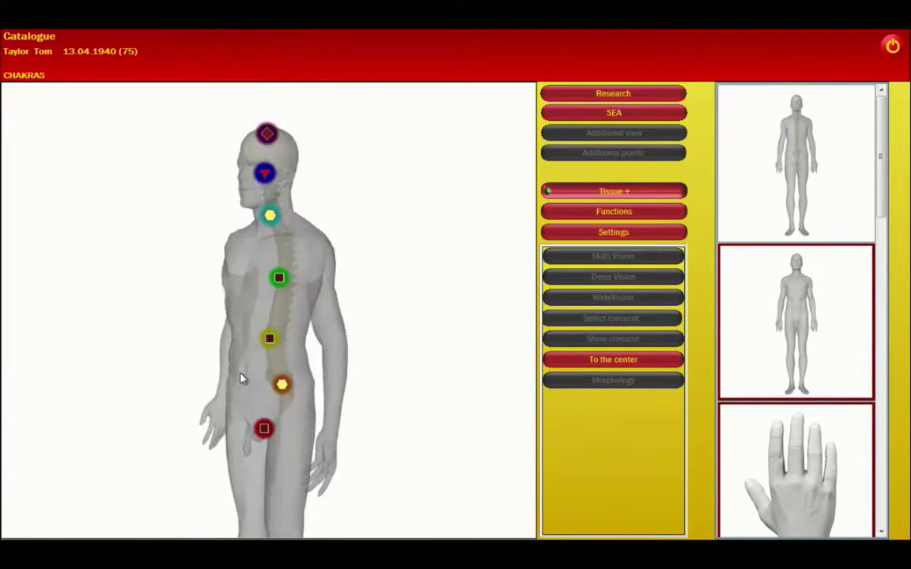
left_click_drag(292, 318, 288, 298)
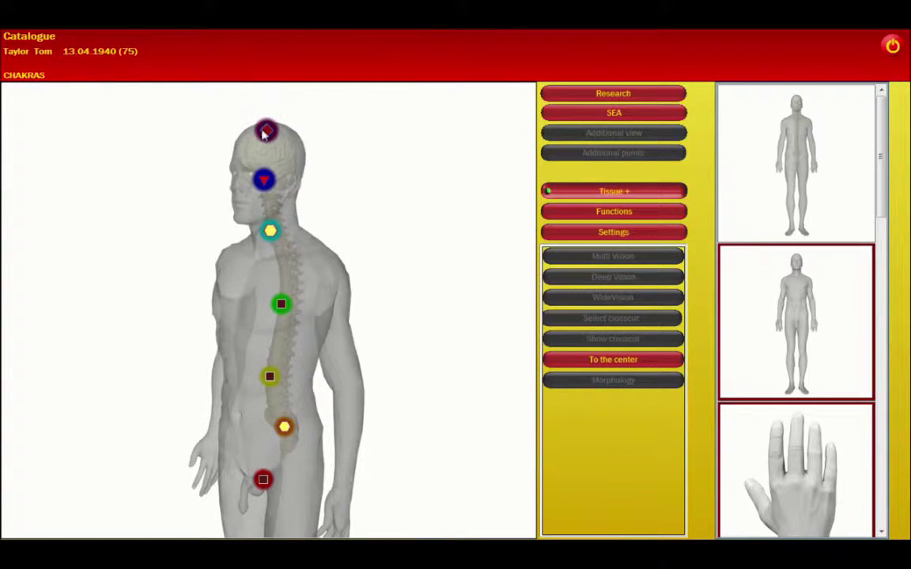
mouse_move(264, 181)
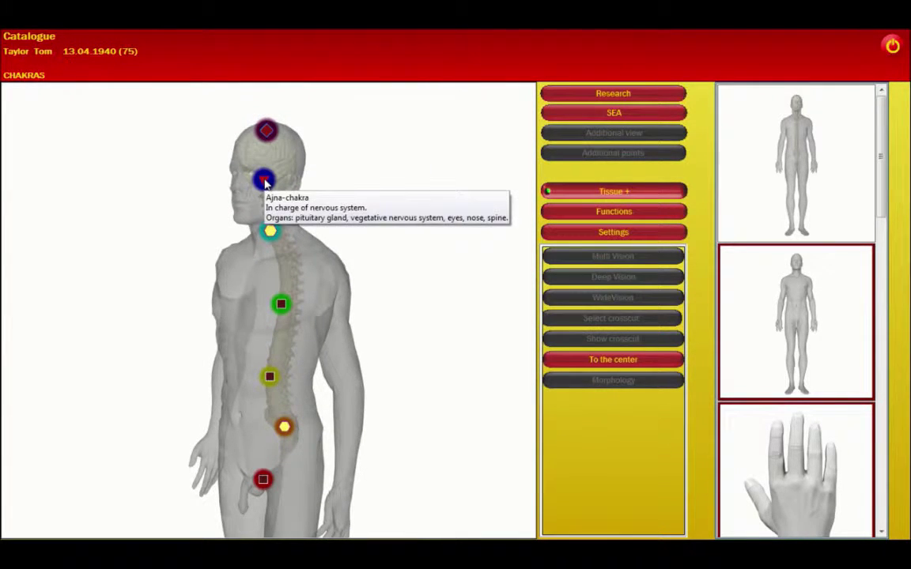
mouse_move(270, 232)
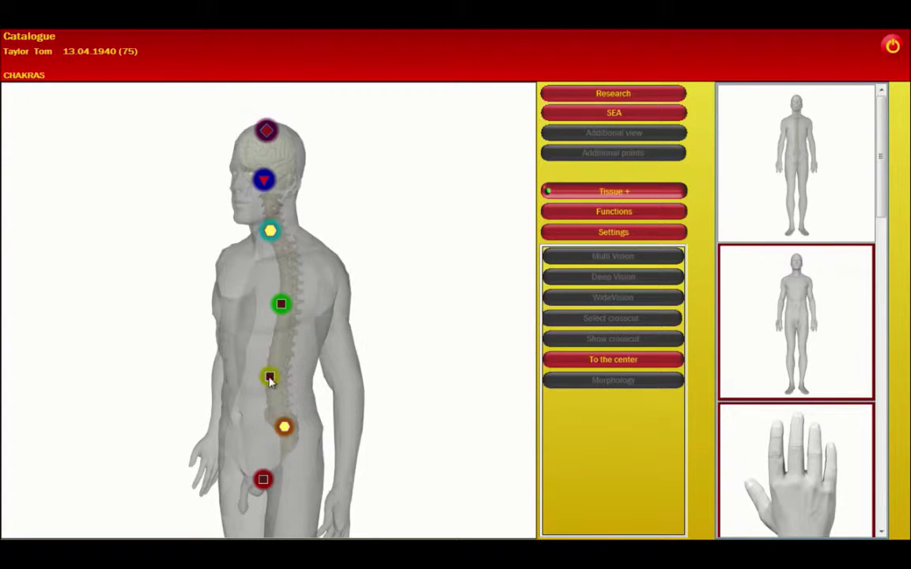
mouse_move(285, 427)
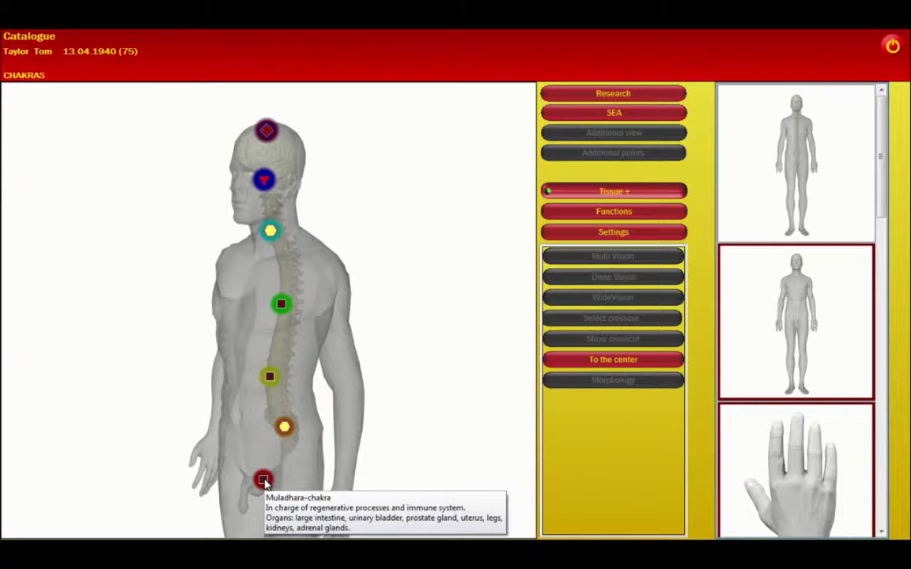
left_click(545, 189)
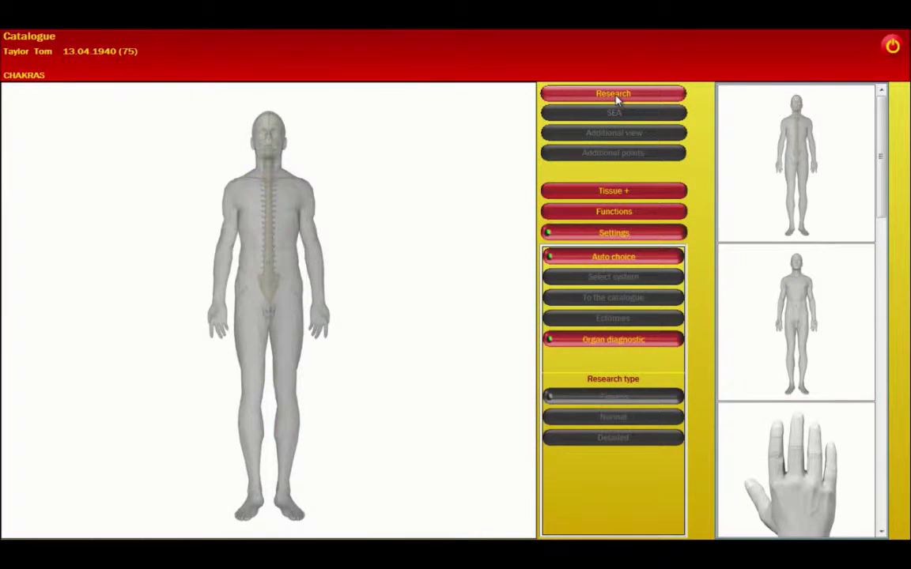
Step: Run the body research scan, enable SmartFilter and mark FIRE BODY TYPE
left_click(615, 94)
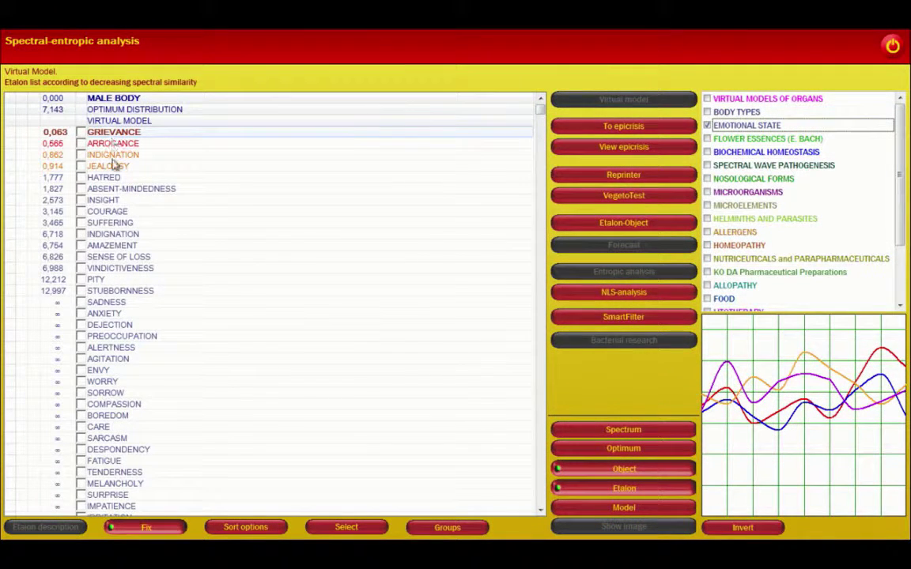
left_click(551, 317)
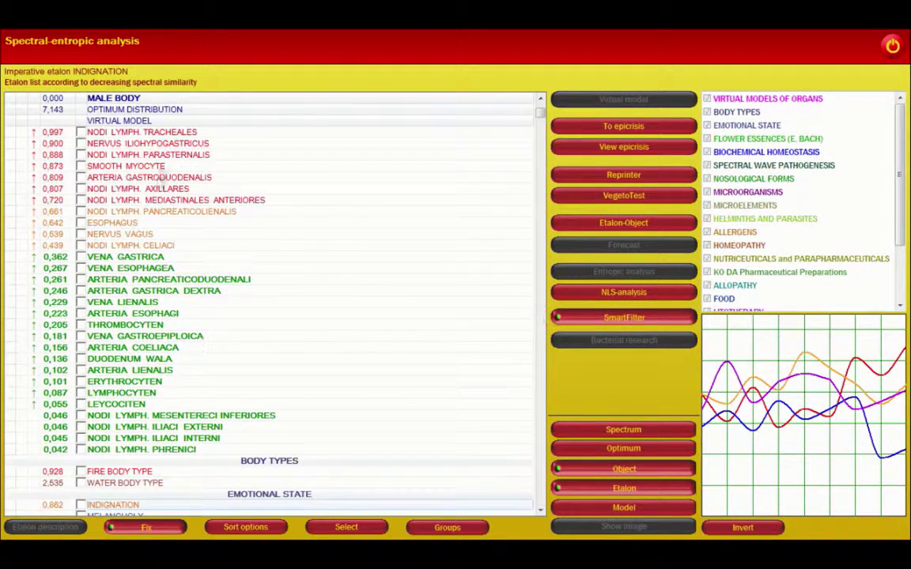
left_click(80, 313)
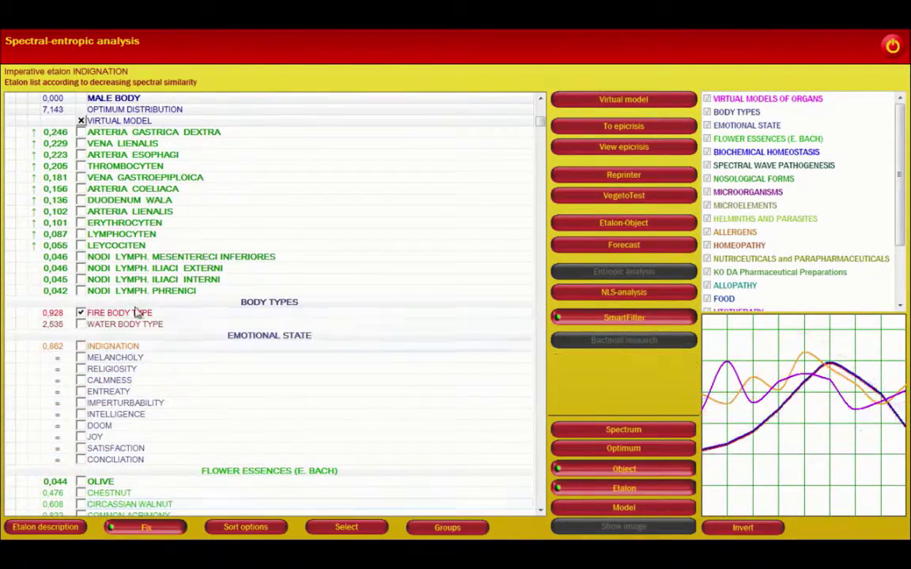
Step: Mark the stomach ulcer and CATARRHAL GASTRITIS etalons and open entropic analysis for catarrhal gastritis
scroll(111, 328, "down", 8)
left_click(81, 289)
left_click(80, 300)
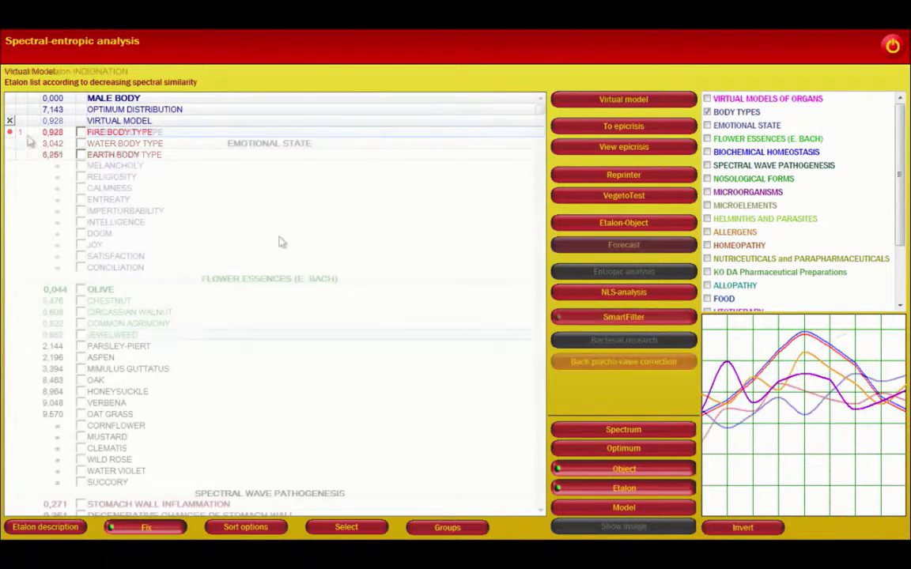
left_click(80, 313)
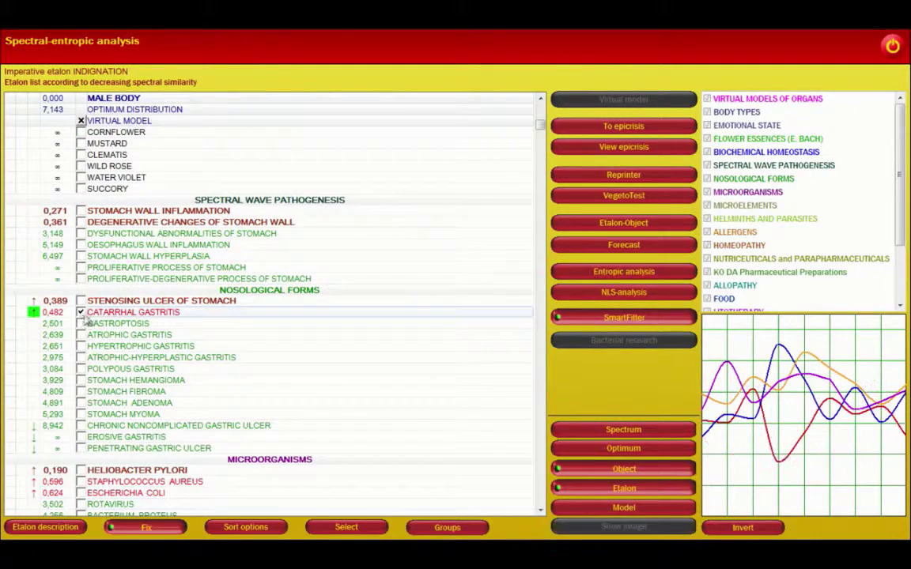
left_click(621, 272)
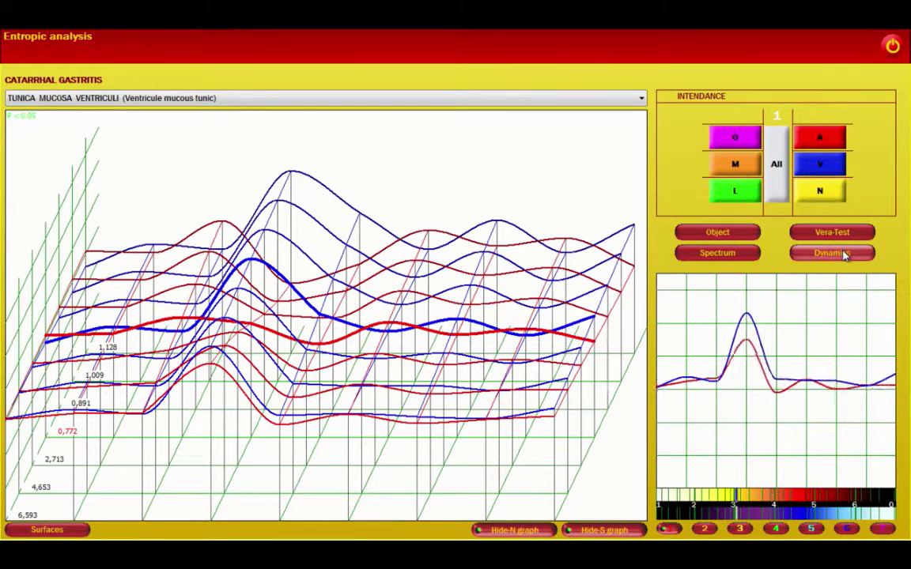
Step: Shut the Entropic analysis window with the power button at top right
left_click(891, 45)
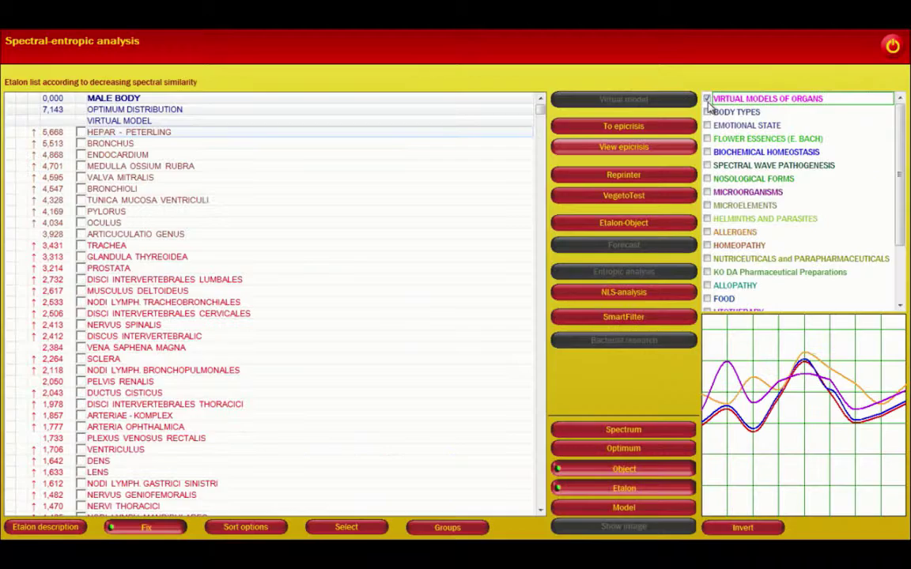
Step: Show Nosological Forms, then mark and read the descriptions of BRONCHIAL ASTHMA and STENOSING ULCER OF STOMACH
left_click(707, 178)
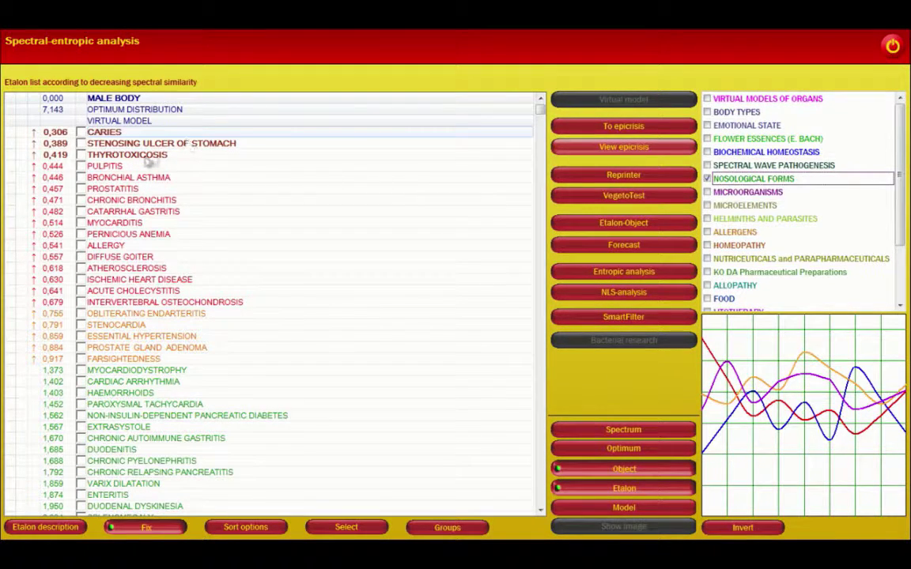
left_click(81, 178)
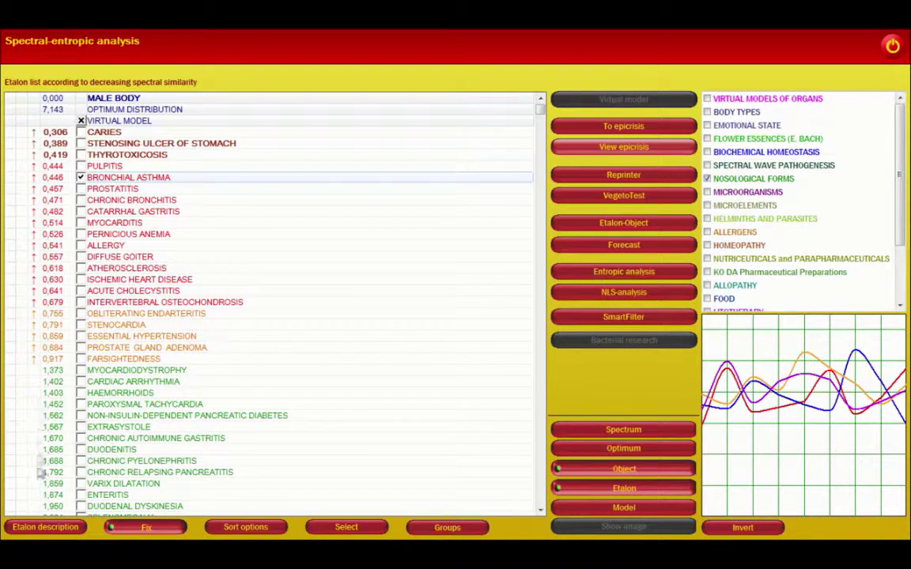
left_click(28, 529)
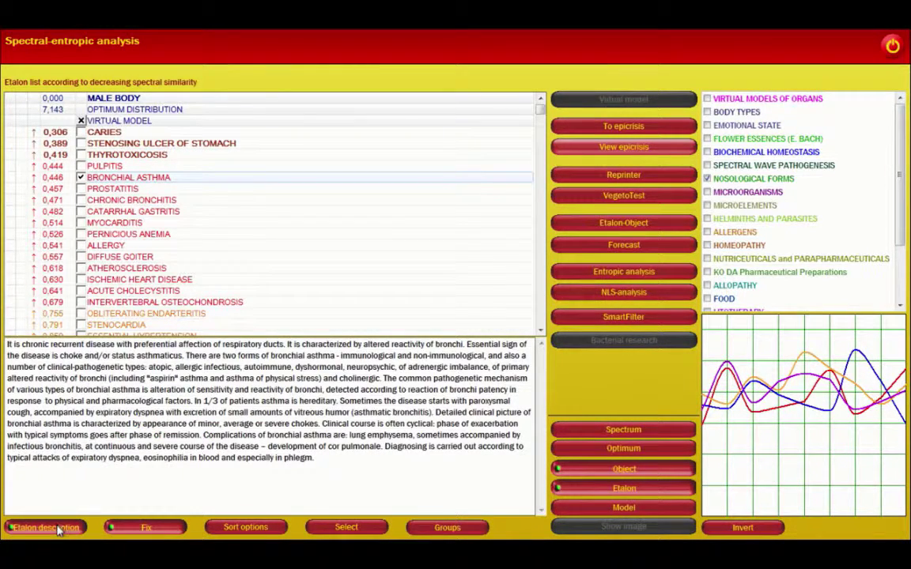
left_click(57, 528)
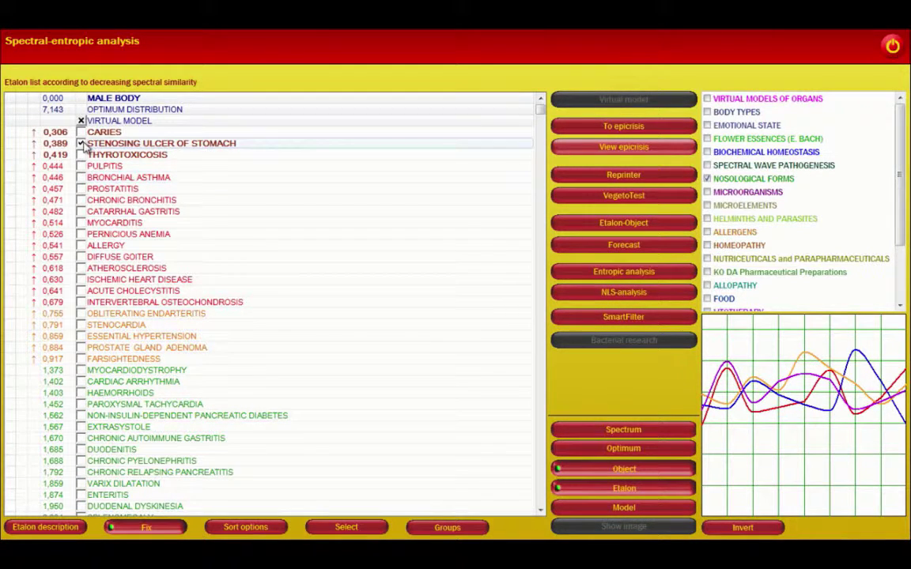
left_click(81, 144)
left_click(61, 529)
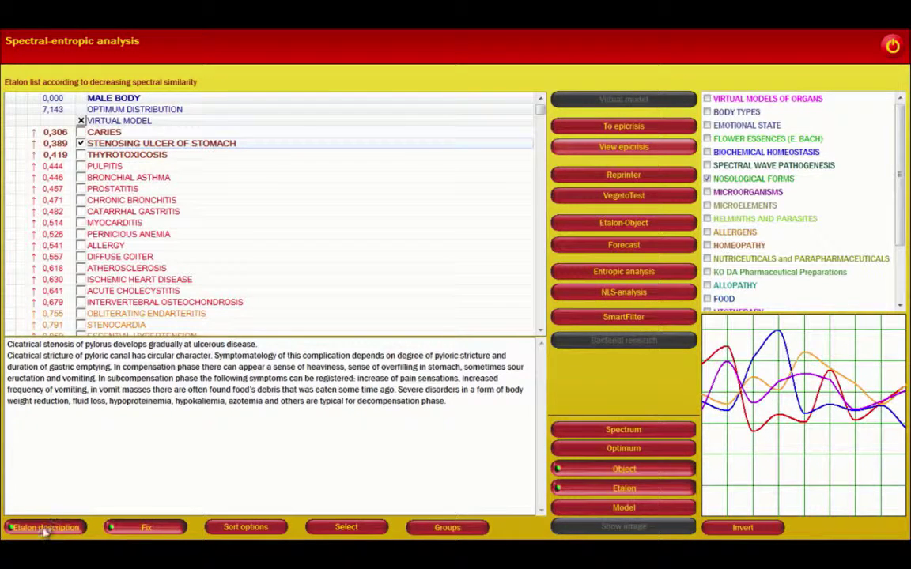
left_click(45, 529)
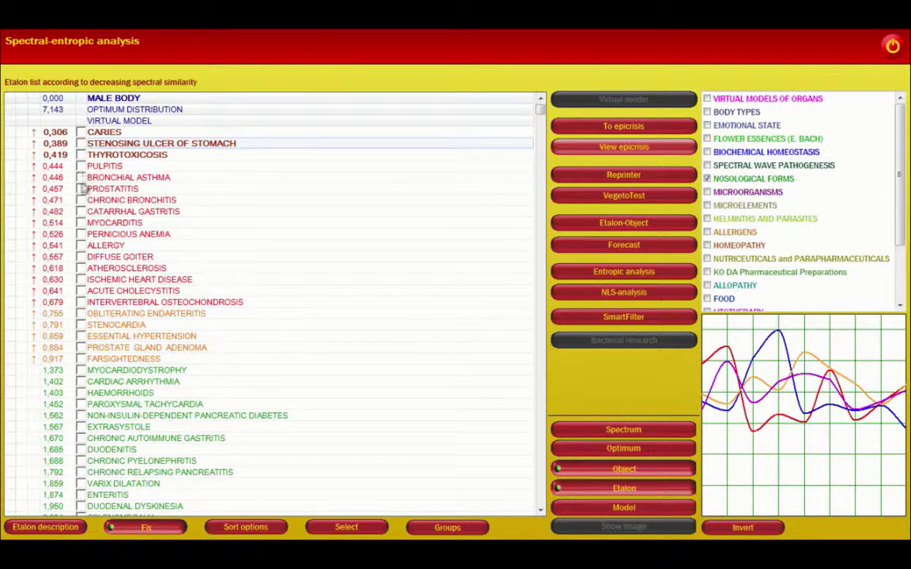
Step: Mark PROSTATITIS and MYOCARDITIS, reading and closing each etalon description
left_click(82, 189)
left_click(11, 530)
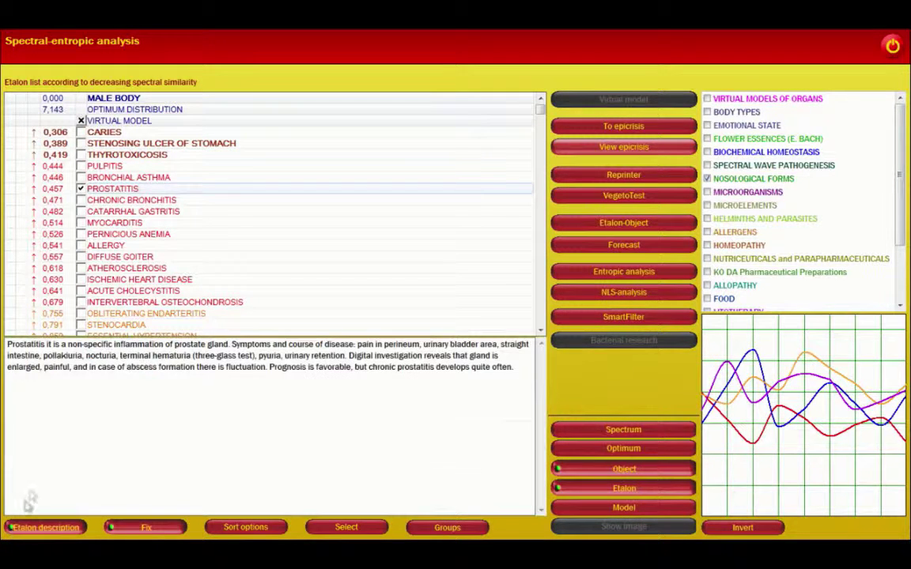
left_click(47, 528)
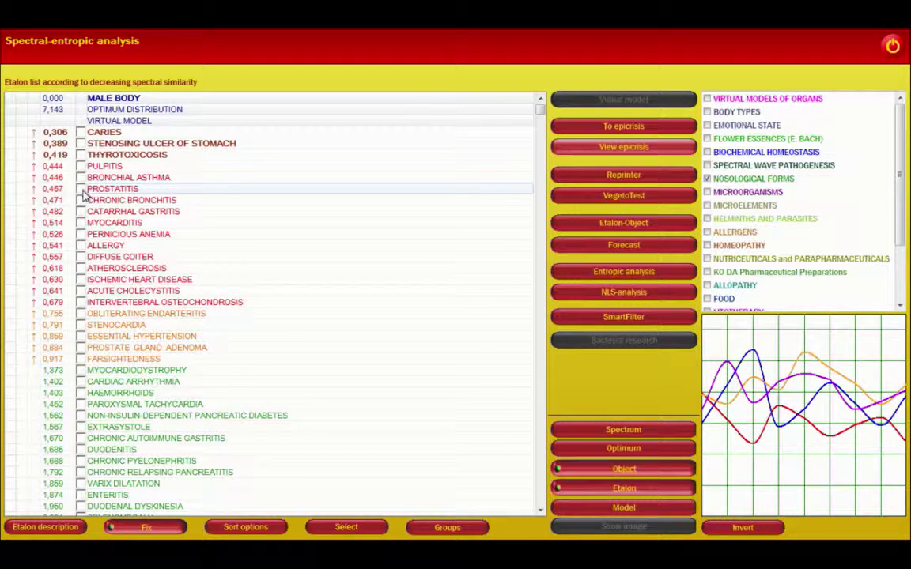
left_click(81, 223)
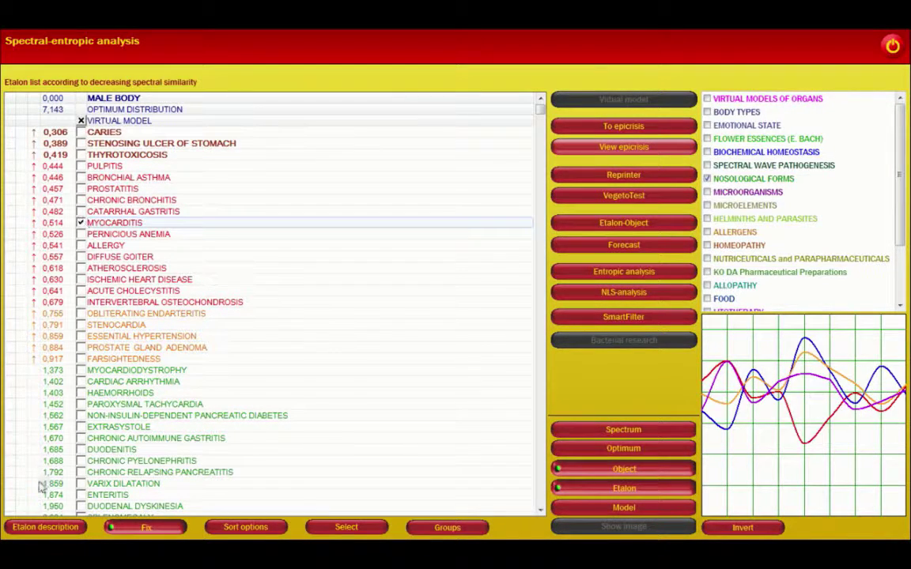
left_click(36, 528)
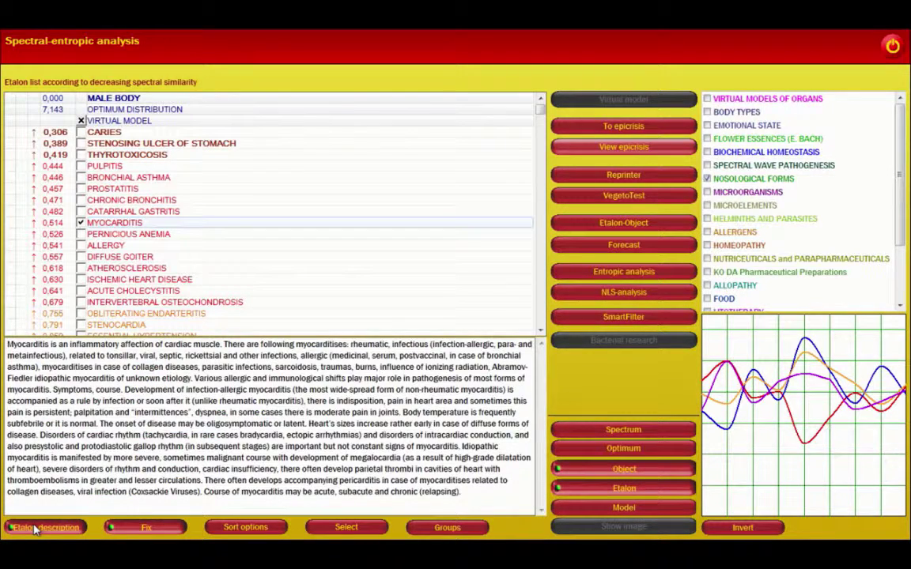
left_click(36, 528)
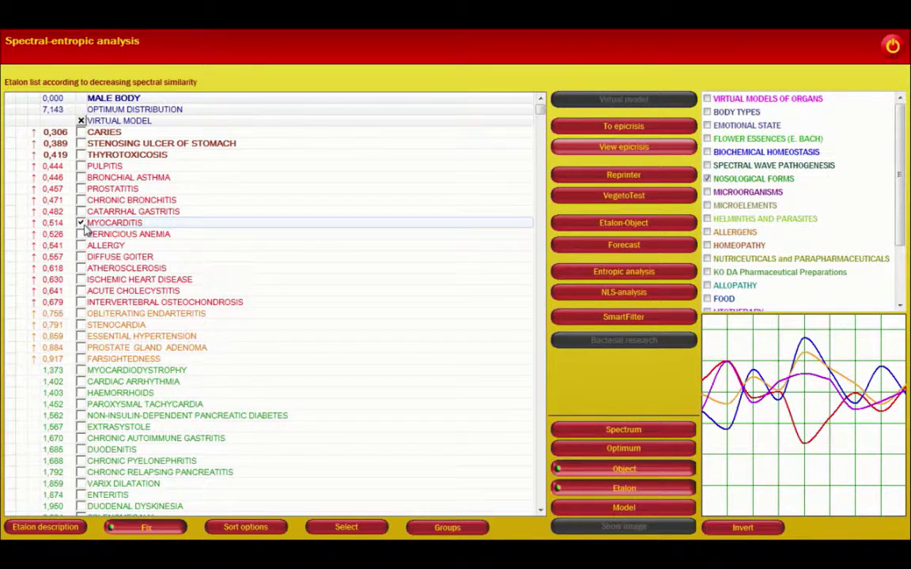
Step: Scroll through the etalon lists, including the Chinese medicine and health food entries
scroll(332, 290, "down", 10)
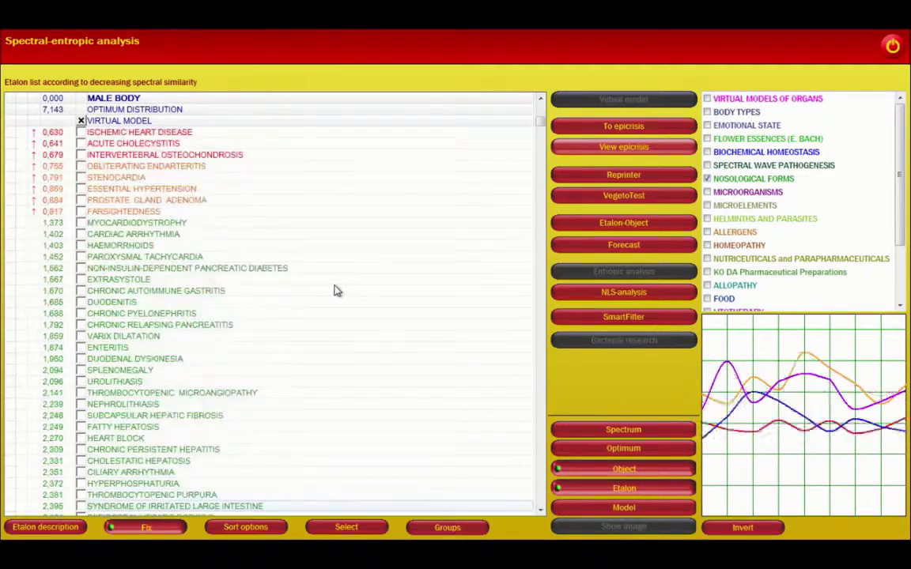
scroll(336, 288, "down", 15)
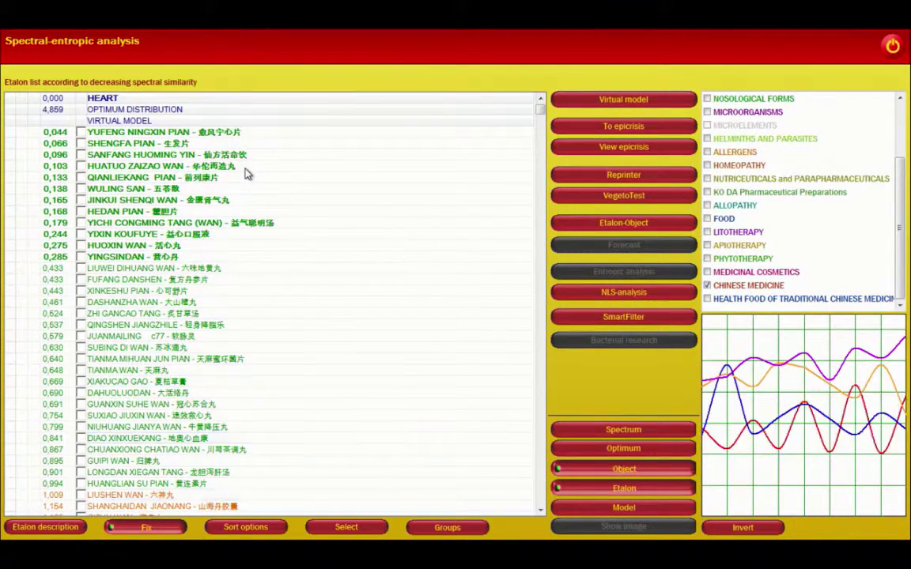
scroll(245, 174, "down", 7)
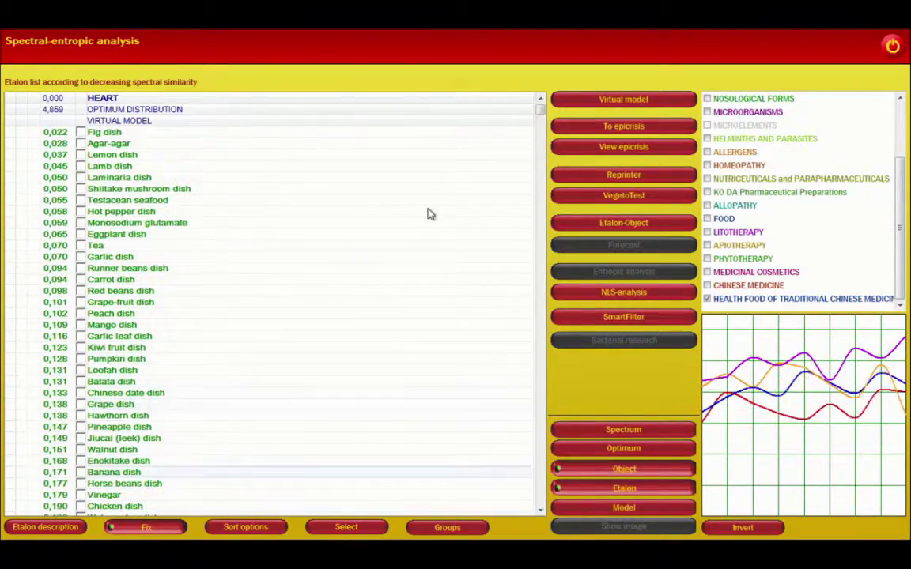
scroll(427, 214, "down", 9)
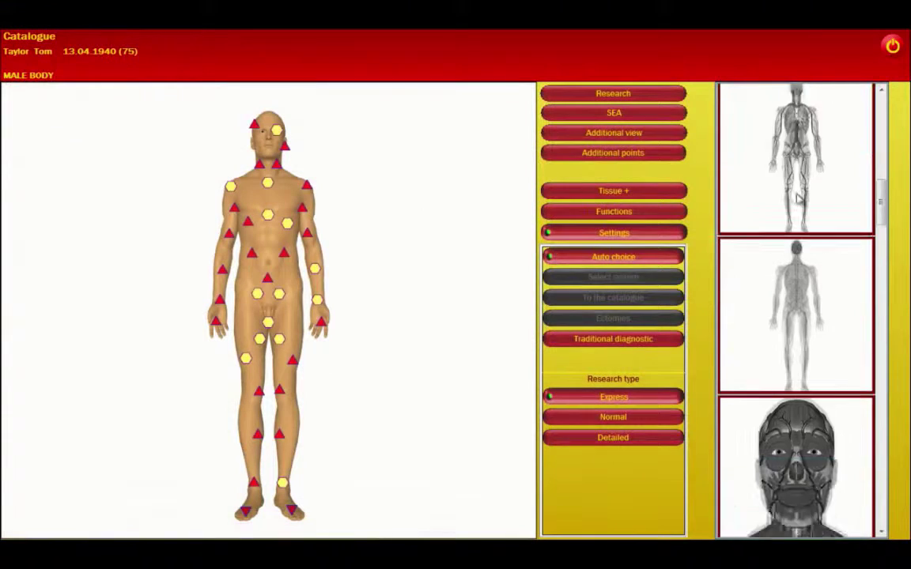
scroll(799, 199, "down", 2)
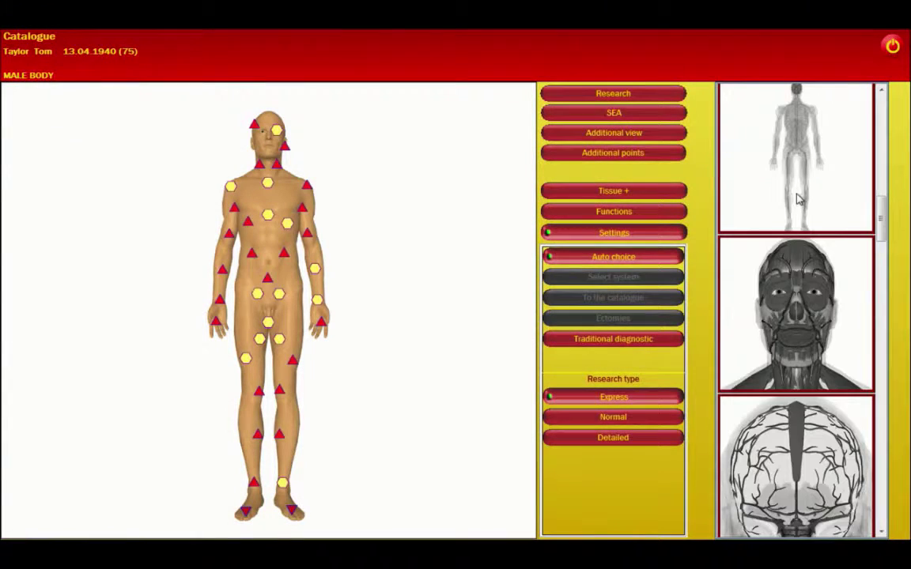
Step: Open the Head and Neck model from the face thumbnail in the anatomy list
left_click(789, 295)
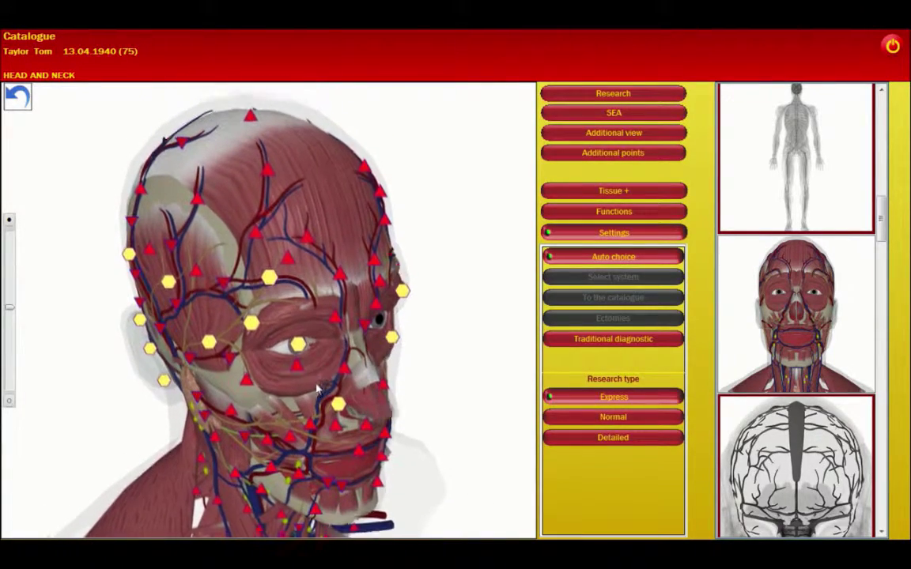
Step: Show the head's deep tissue layers with Deep Vision and make a lengthwise crosscut through it
left_click(621, 191)
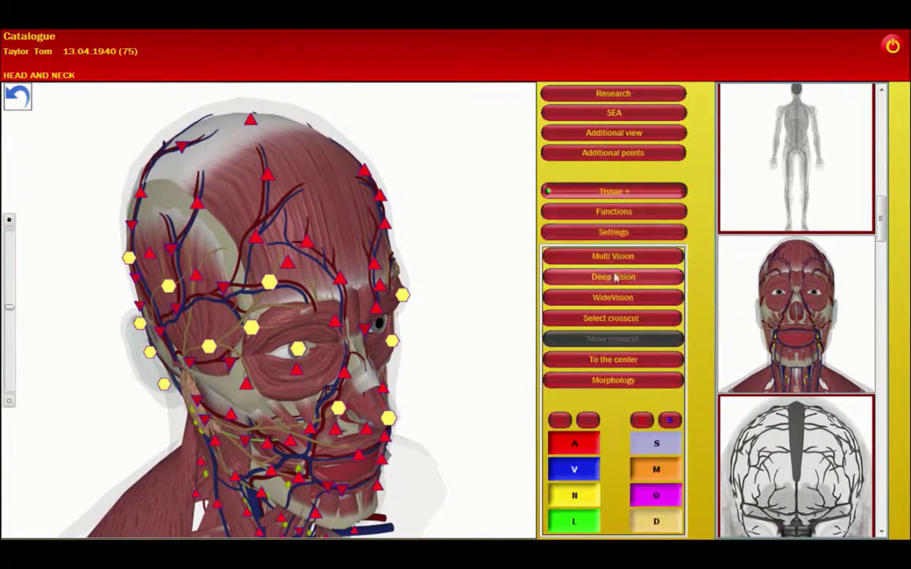
left_click(618, 277)
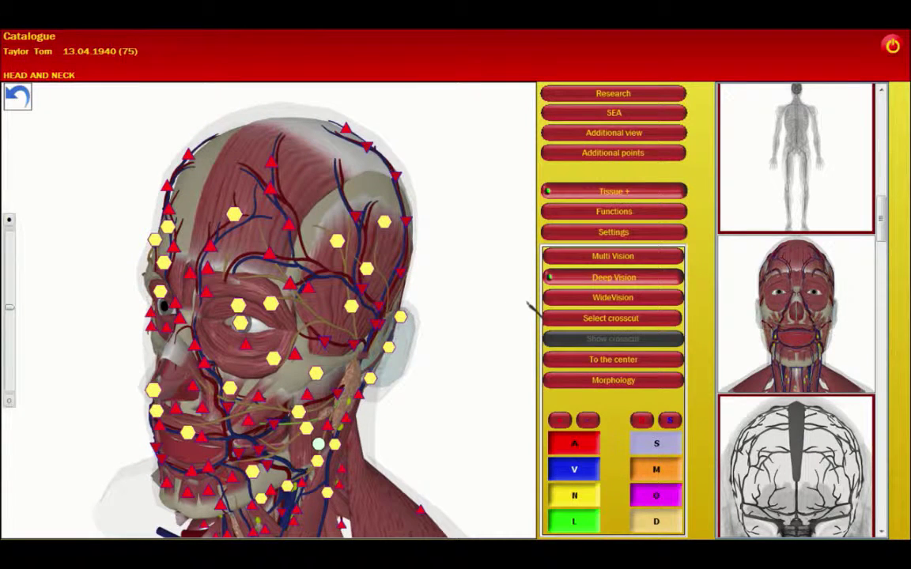
left_click(574, 319)
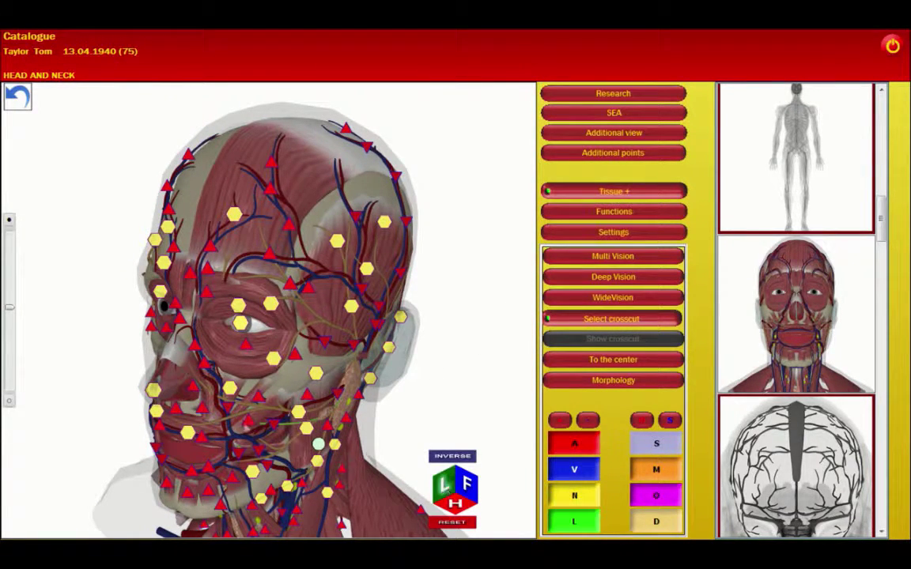
left_click(154, 370)
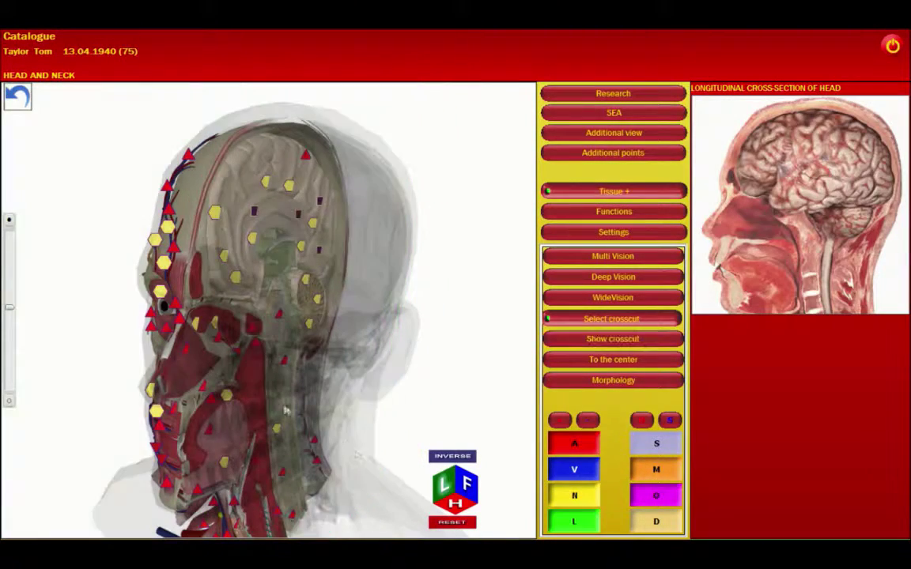
Step: Reset the cut, slide a horizontal plane down the head, rotate it, and fade outer tissues
left_click(293, 225)
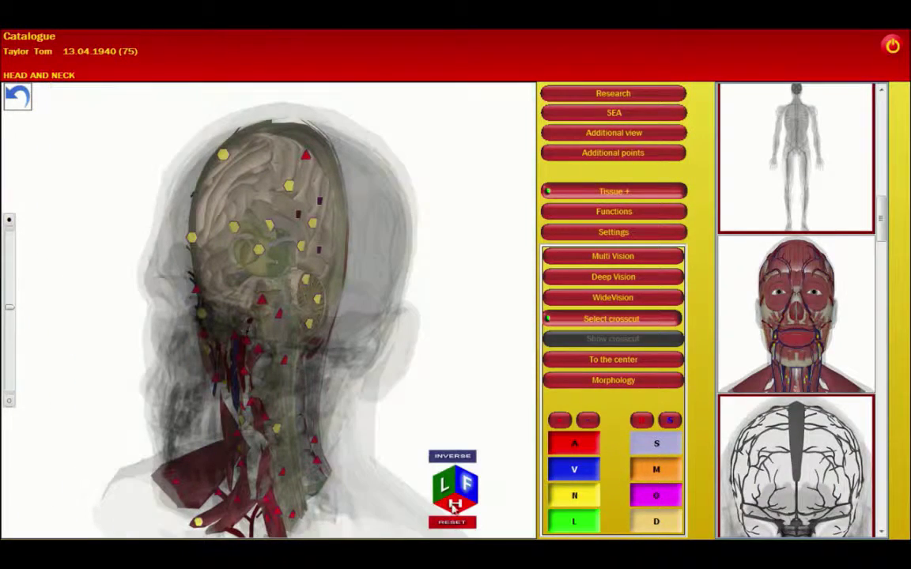
left_click_drag(296, 208, 301, 431)
left_click_drag(332, 391, 221, 358)
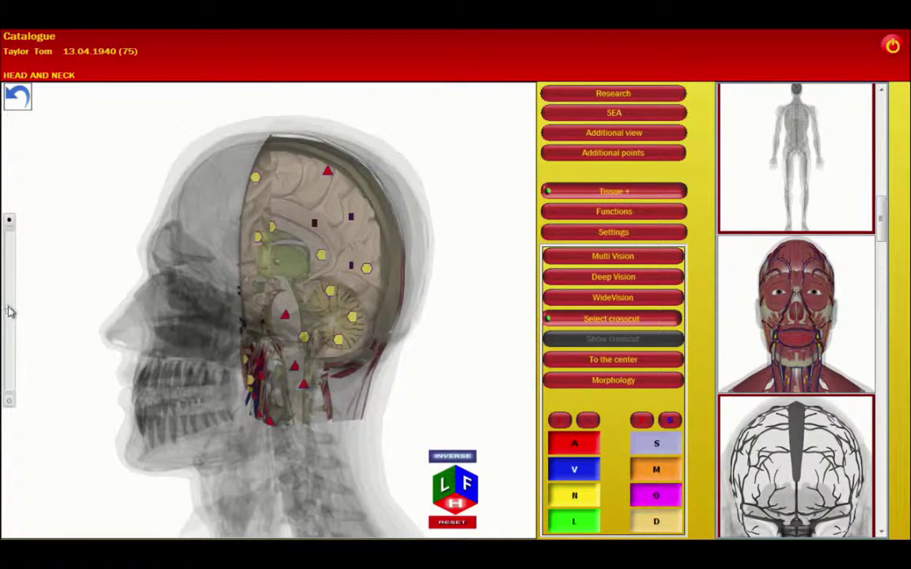
left_click_drag(10, 311, 10, 368)
mouse_move(182, 283)
left_mouse_down()
mouse_move(234, 314)
mouse_move(277, 316)
mouse_move(189, 311)
mouse_move(273, 314)
mouse_move(245, 305)
left_mouse_up()
Step: Open the skeleton in WideVision, isolate the skull and neck vertebrae, and turn them three-quarter left
scroll(743, 261, "up", 5)
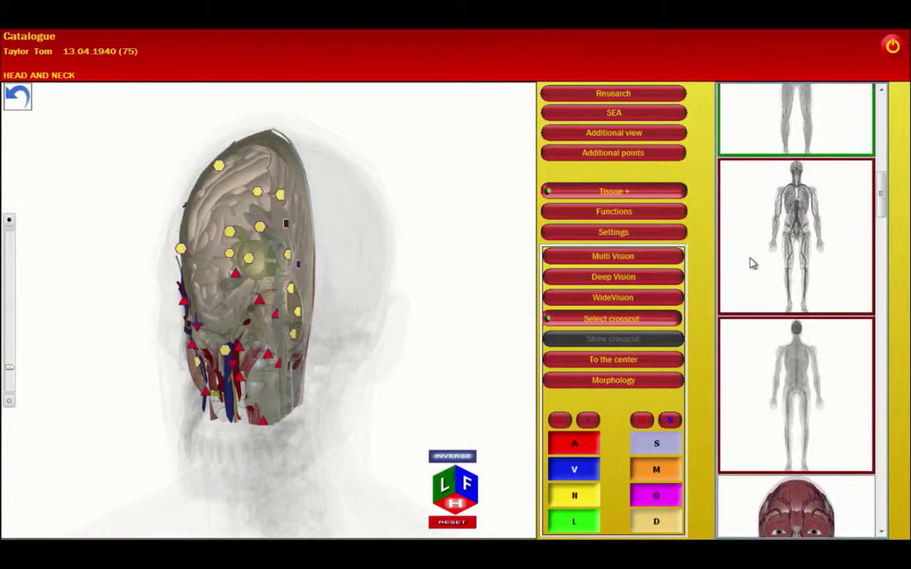
left_click(754, 249)
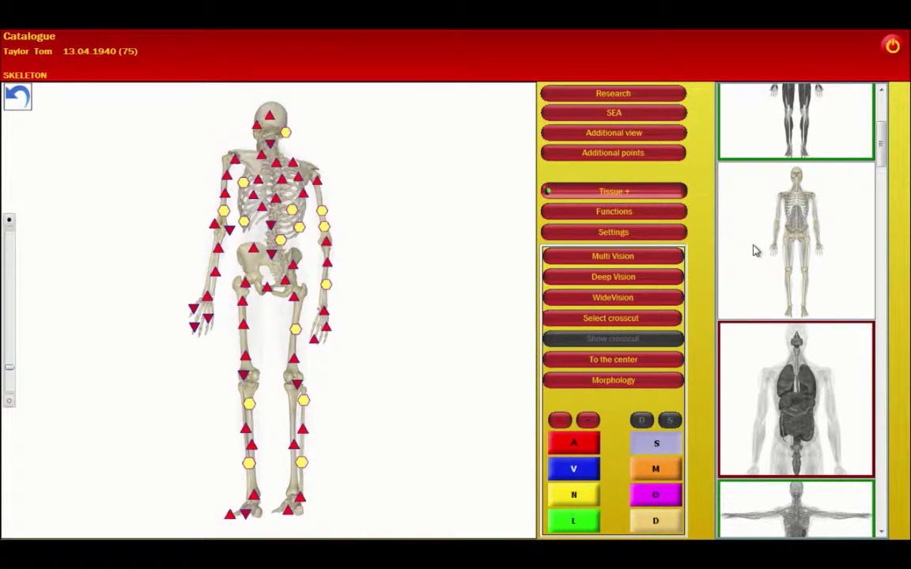
left_click(631, 298)
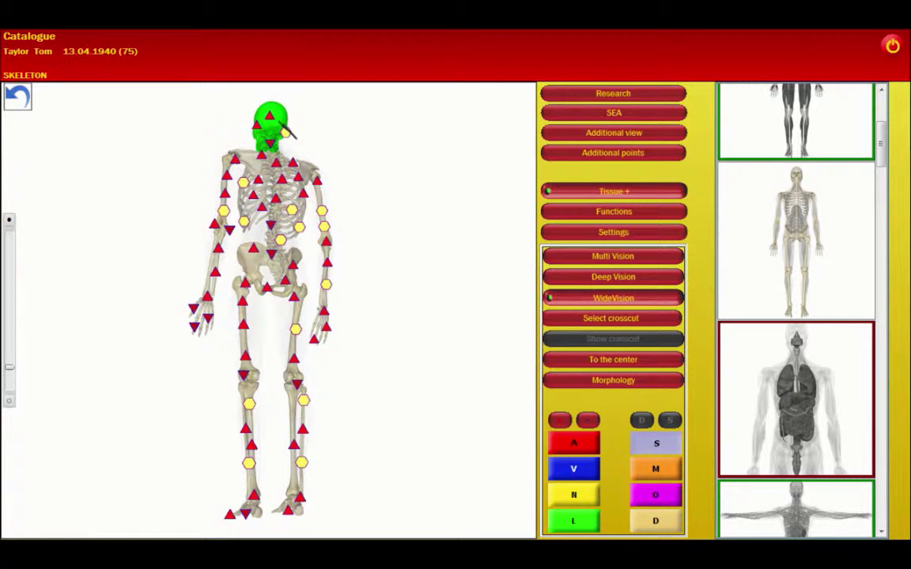
left_click(276, 131)
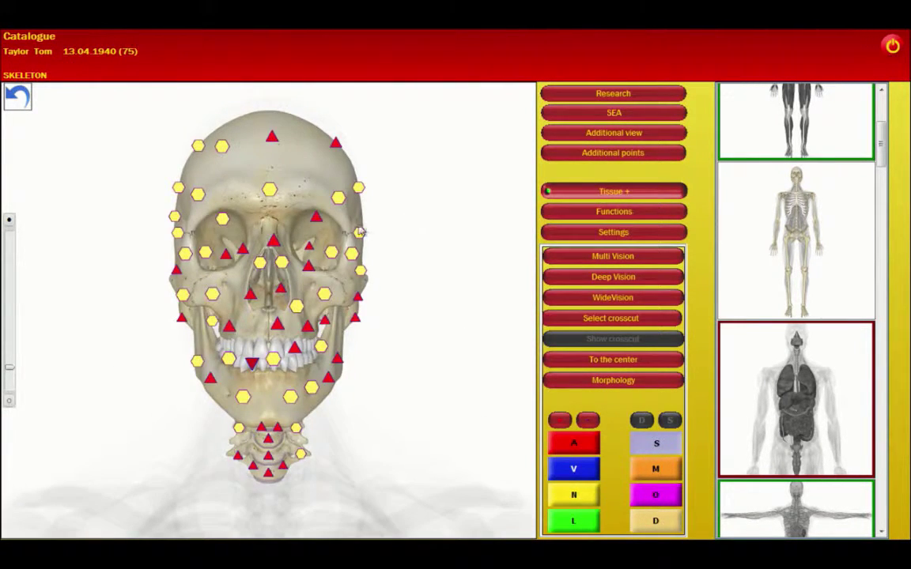
mouse_move(359, 232)
left_mouse_down()
mouse_move(277, 229)
mouse_move(290, 229)
left_mouse_up()
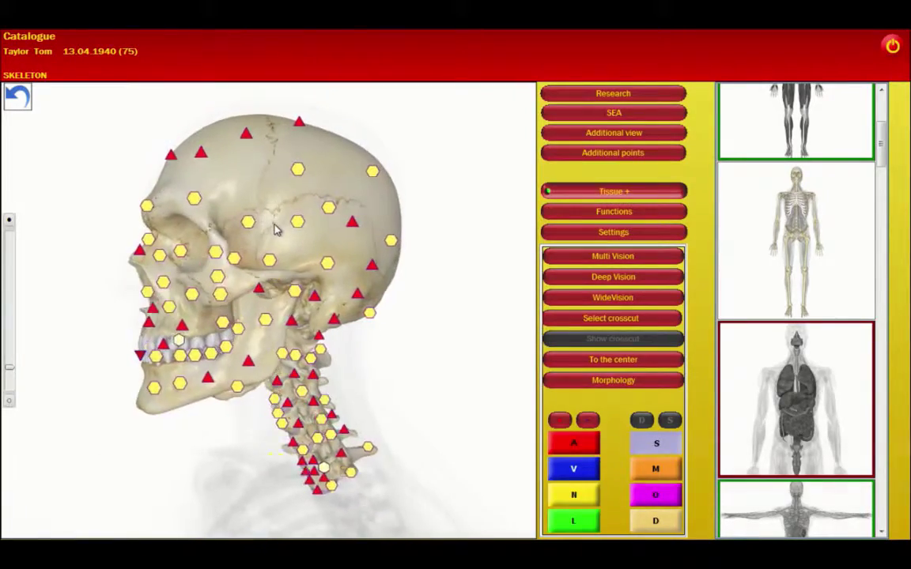